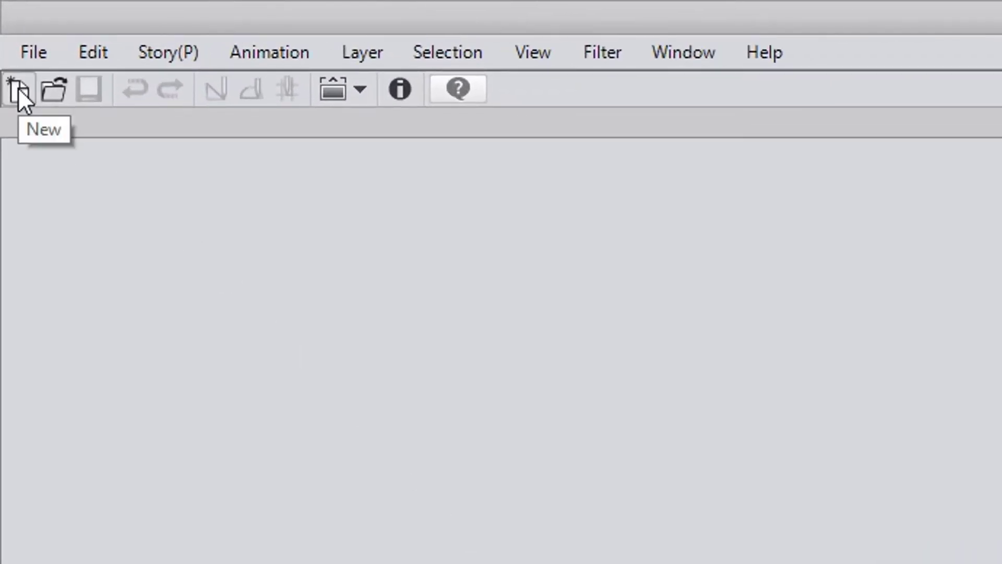
# Start a new canvas measured in inches with width 27 and height 40.
pyautogui.click(21, 92)
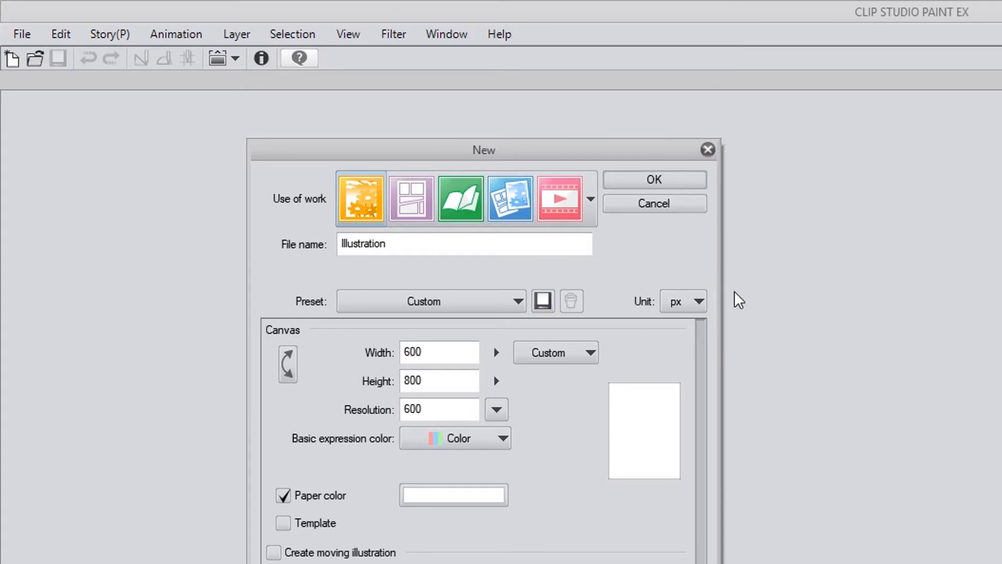
pyautogui.click(699, 302)
pyautogui.click(678, 359)
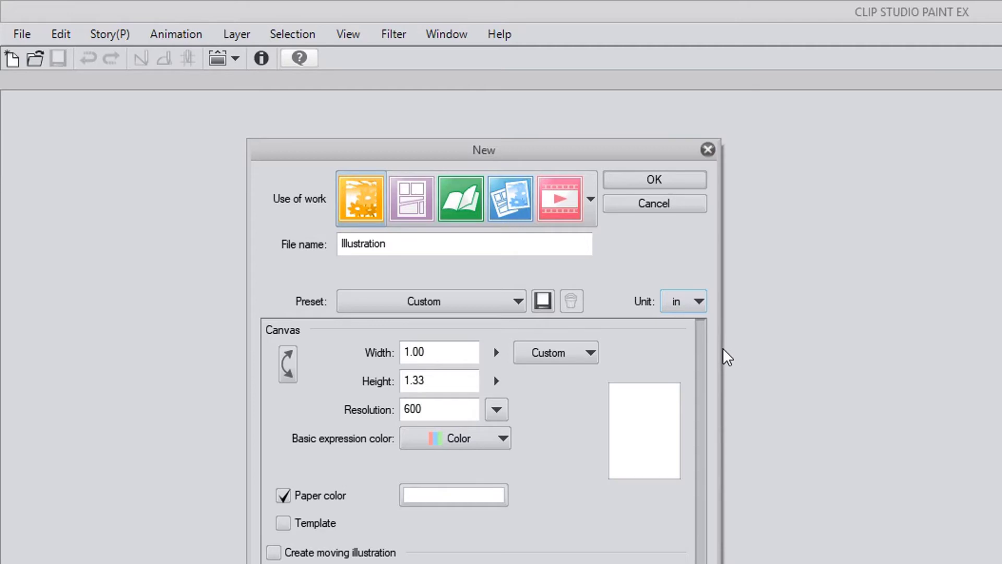
pyautogui.doubleClick(440, 352)
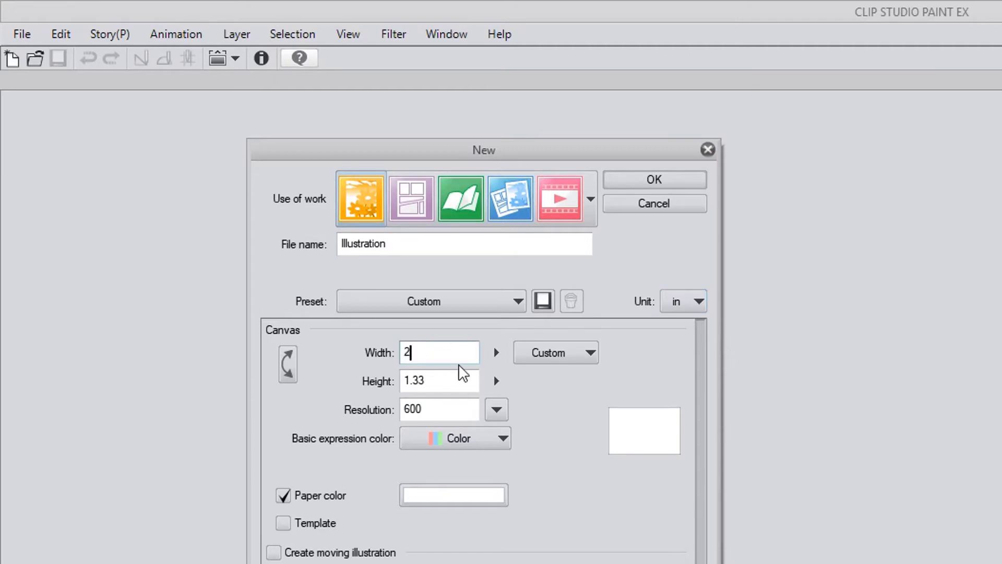
pyautogui.write('7')
pyautogui.click(443, 379)
pyautogui.doubleClick(416, 380)
pyautogui.write('4')
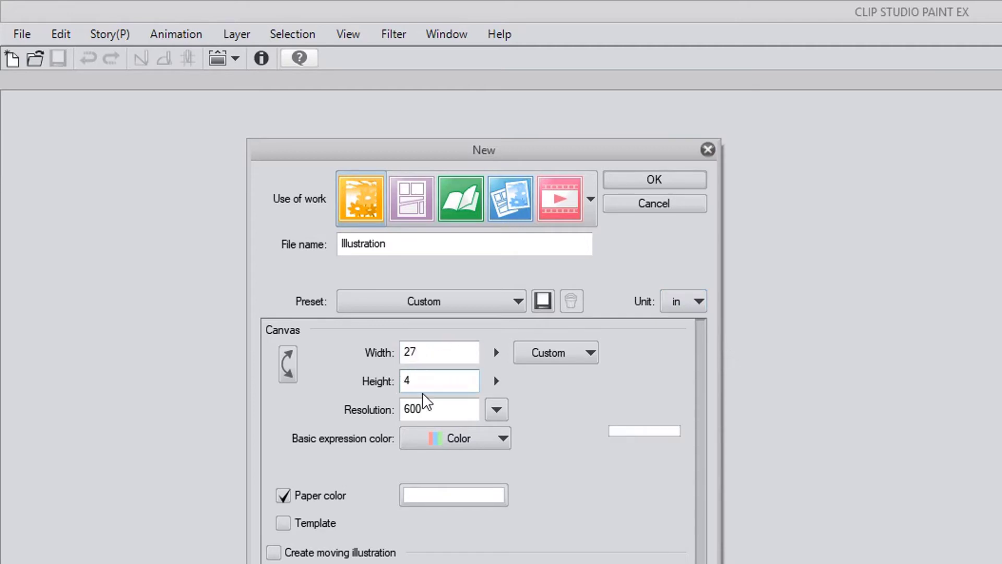
pyautogui.write('0')
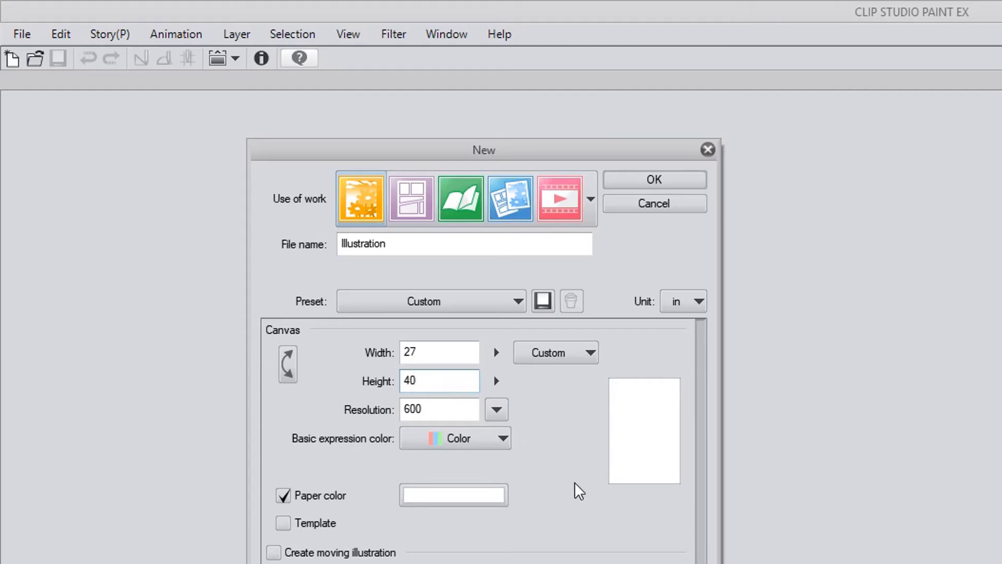
# Glance at the Comic preset, then return to Illustration and check the 600 dpi resolution list.
pyautogui.click(510, 198)
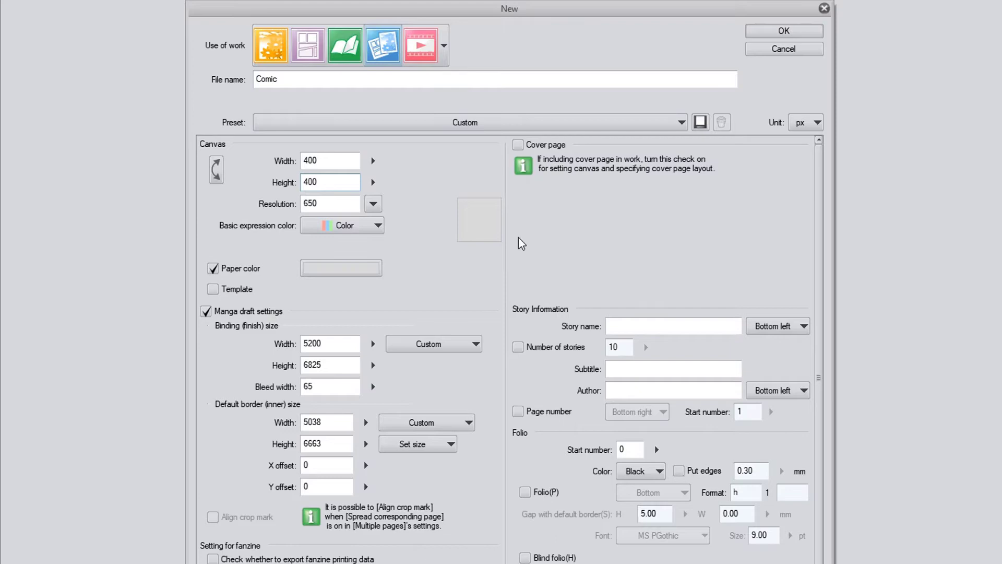
pyautogui.click(270, 45)
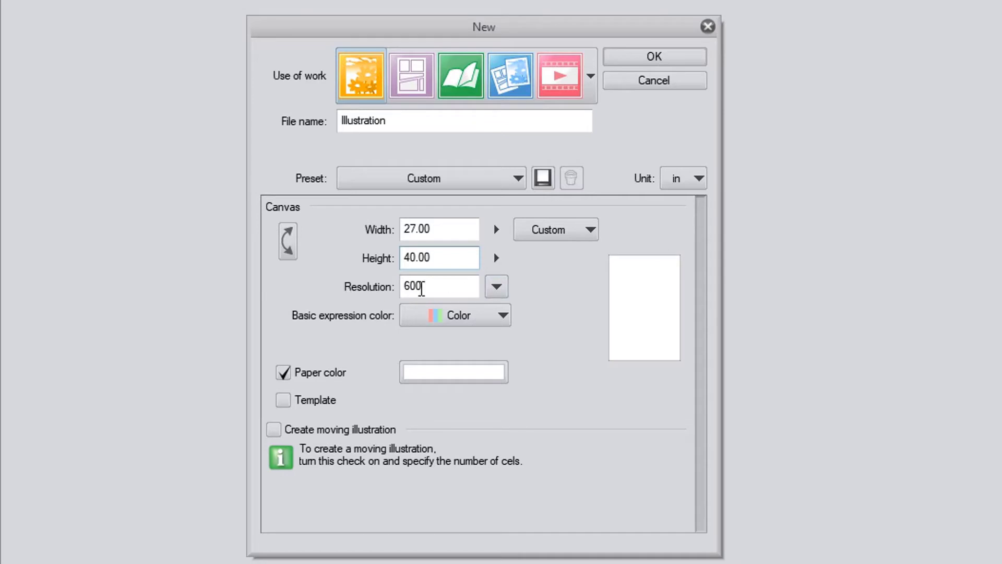
pyautogui.click(500, 288)
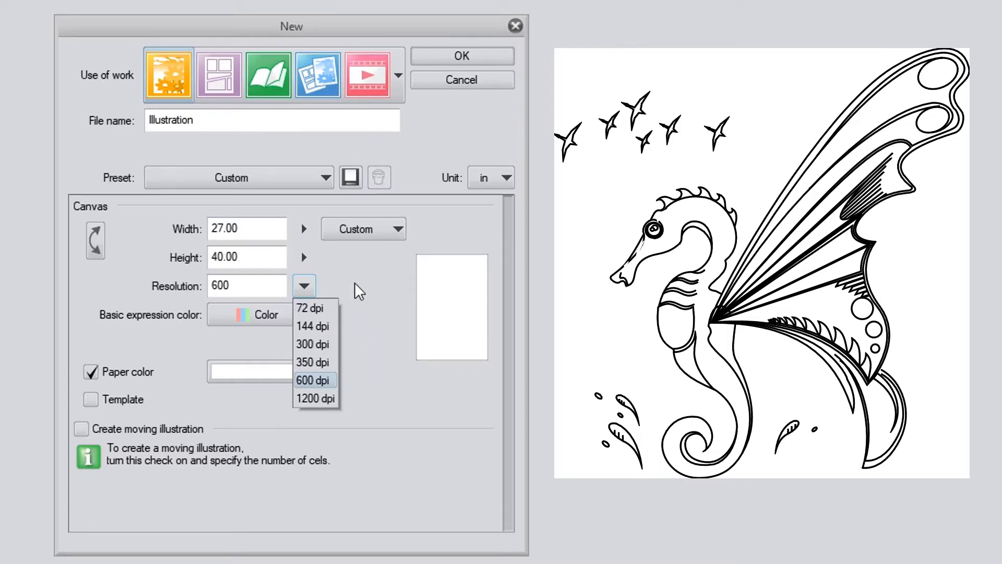
pyautogui.click(315, 282)
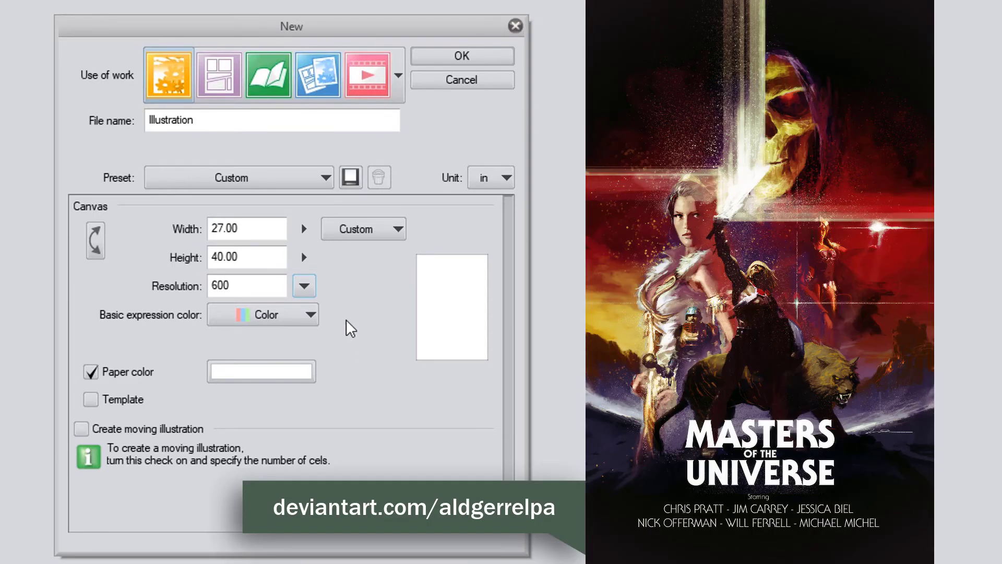
pyautogui.click(310, 287)
pyautogui.click(313, 398)
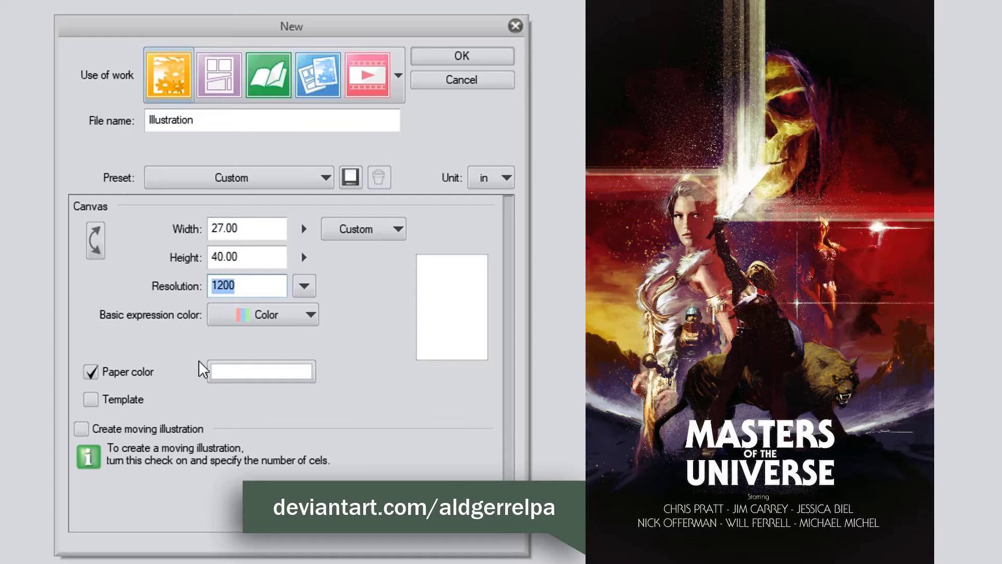
pyautogui.write('1600')
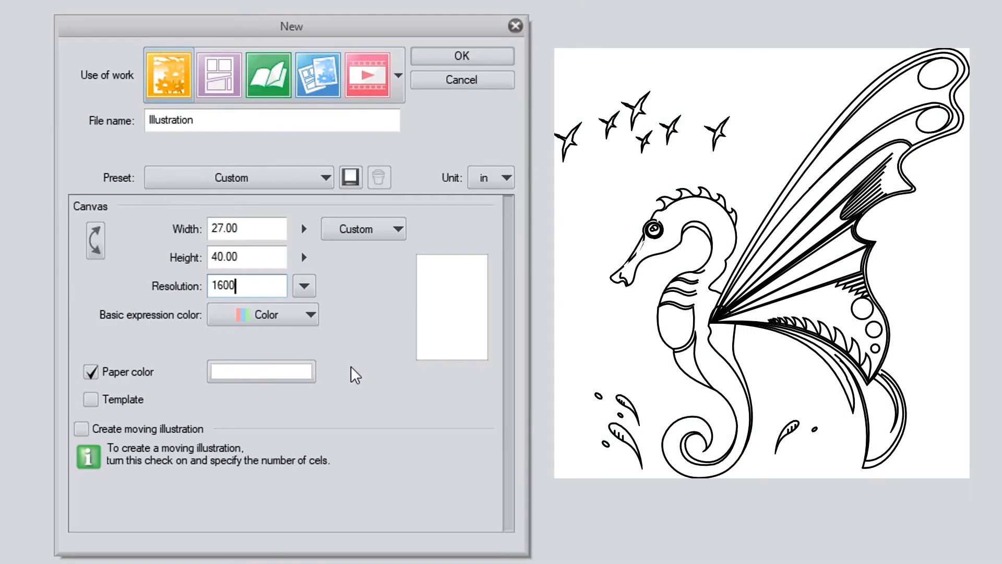
pyautogui.click(304, 286)
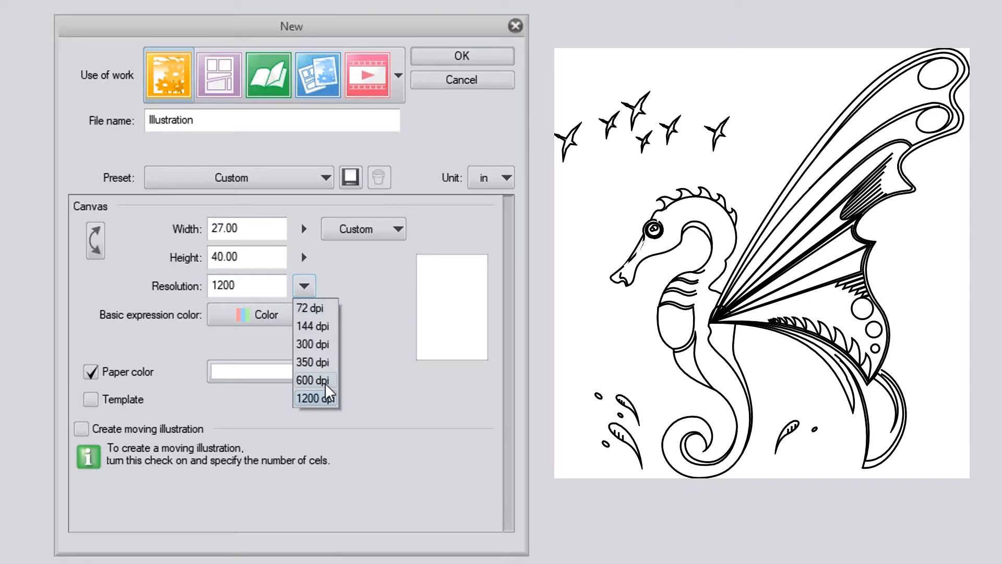
pyautogui.click(325, 384)
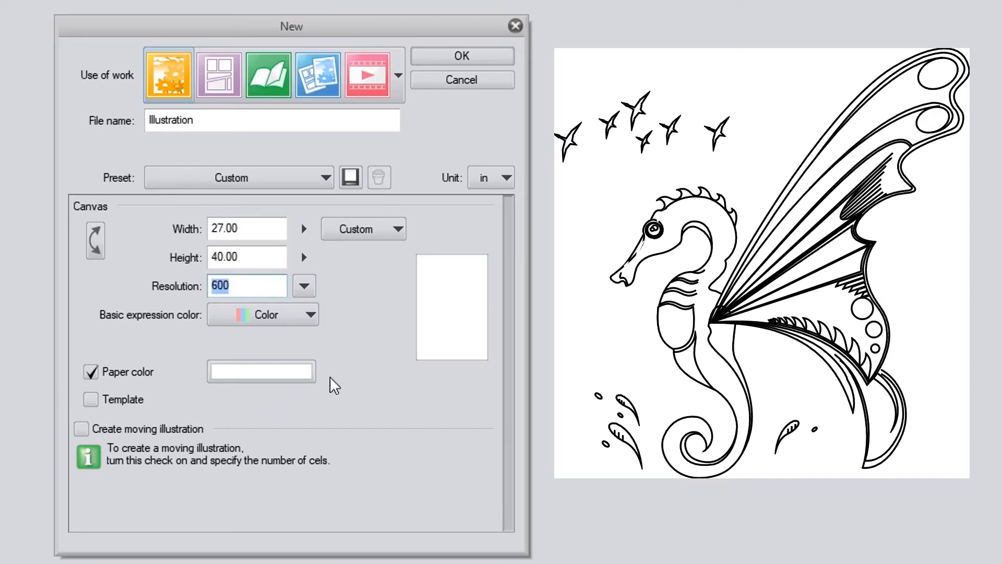
pyautogui.click(304, 286)
pyautogui.click(304, 286)
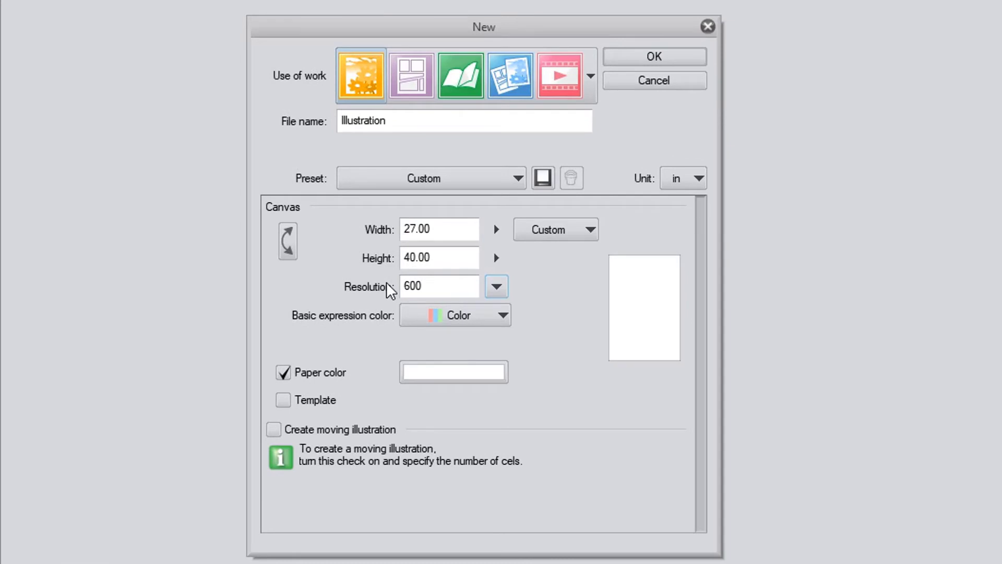
pyautogui.hotkey('shift', 'Tab')
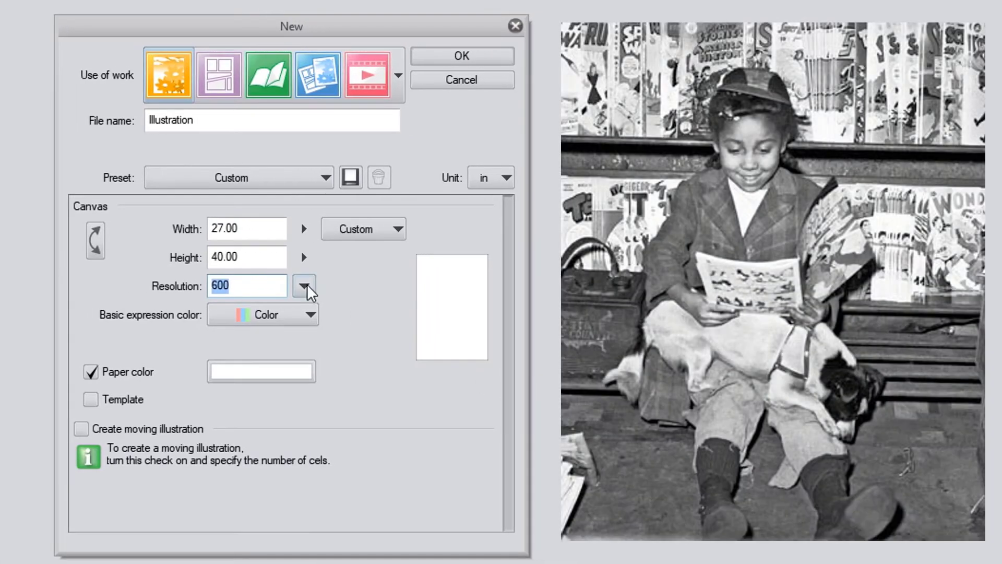
pyautogui.click(496, 285)
pyautogui.click(334, 362)
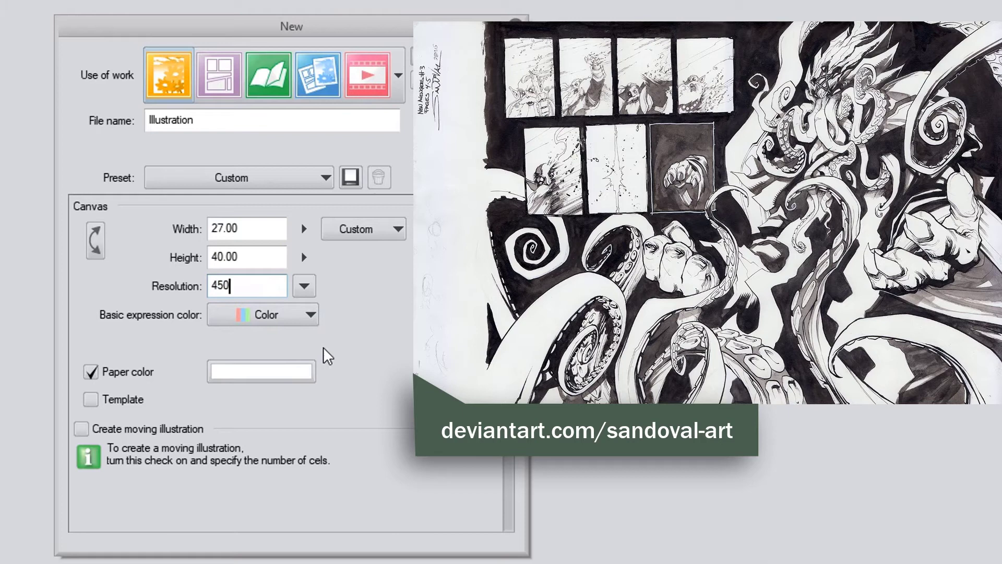
pyautogui.press('BackSpace')
pyautogui.press('BackSpace')
pyautogui.press('BackSpace')
pyautogui.write('500')
pyautogui.click(304, 286)
pyautogui.click(321, 378)
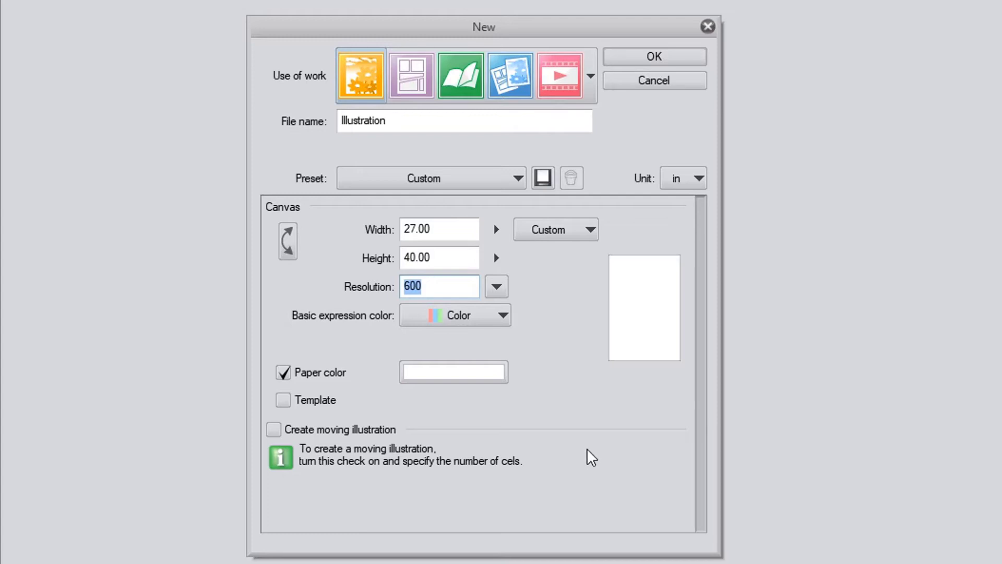
pyautogui.click(496, 286)
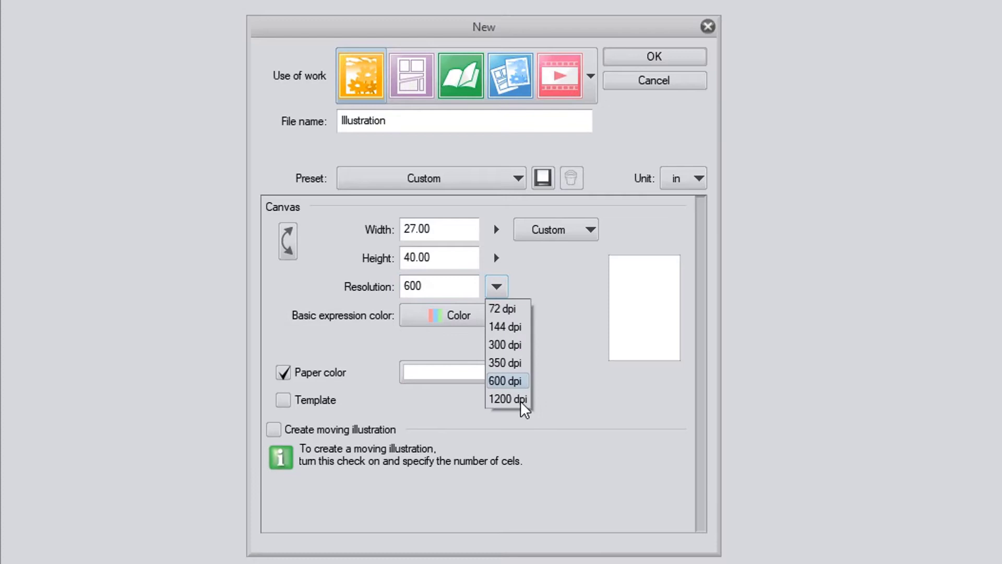
pyautogui.click(508, 399)
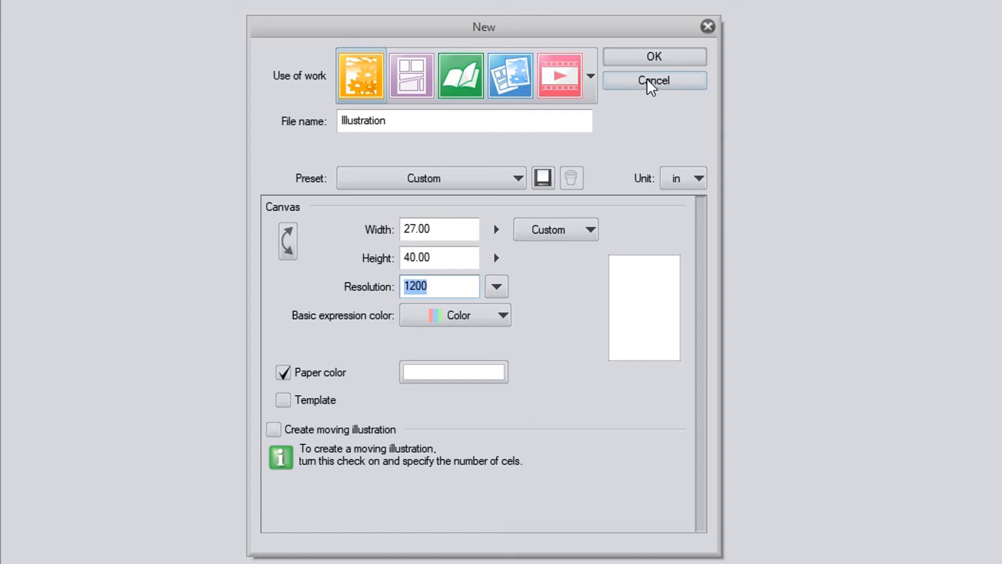
pyautogui.click(497, 286)
# Put the resolution back to 600 dpi and open the recent file ITconqueredTHEworld2.clip.
pyautogui.click(509, 380)
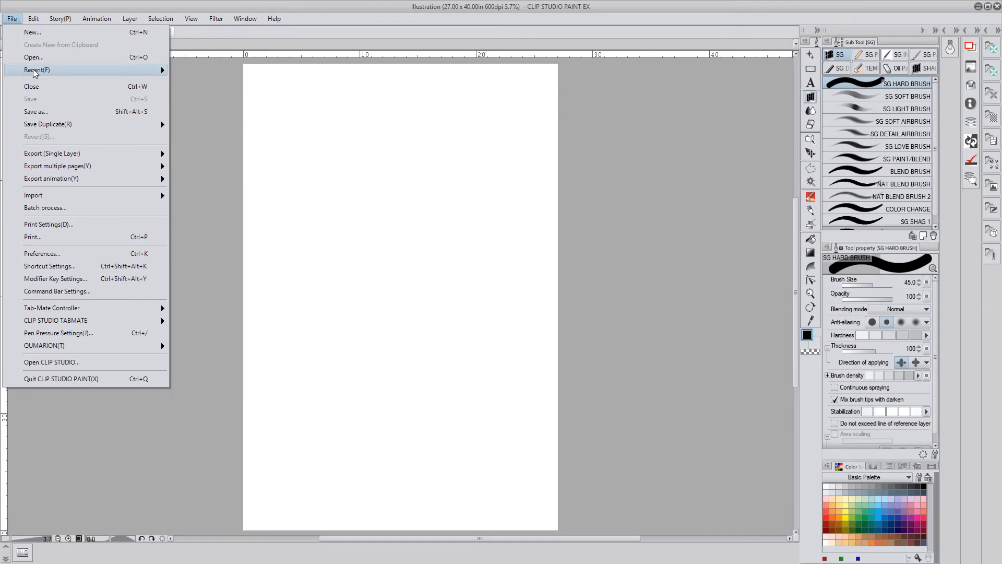
pyautogui.moveTo(91, 71)
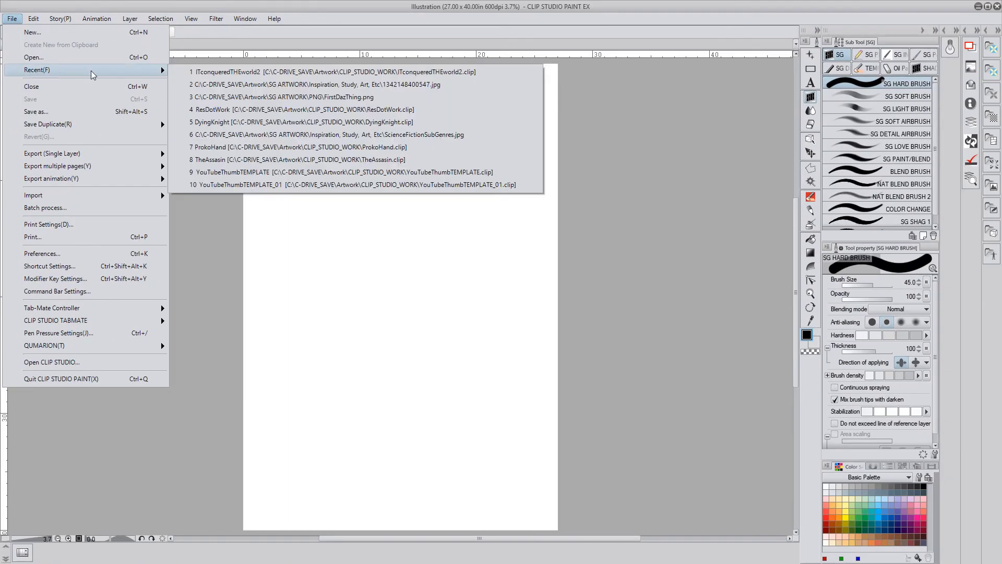
pyautogui.click(356, 73)
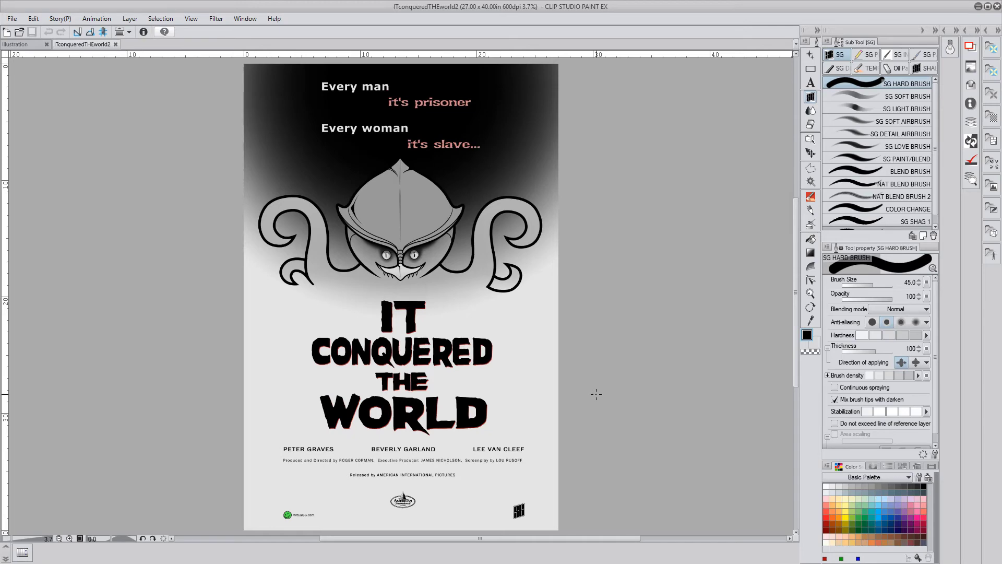
# Inspect the title's red-edged black shapes at 100% zoom with the palettes hidden.
pyautogui.press('F7')
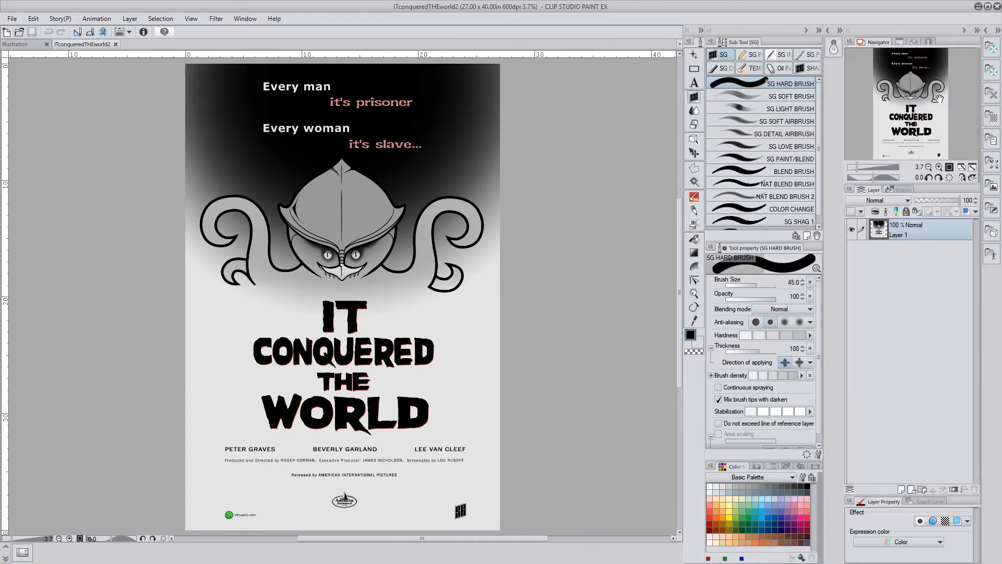
pyautogui.click(949, 167)
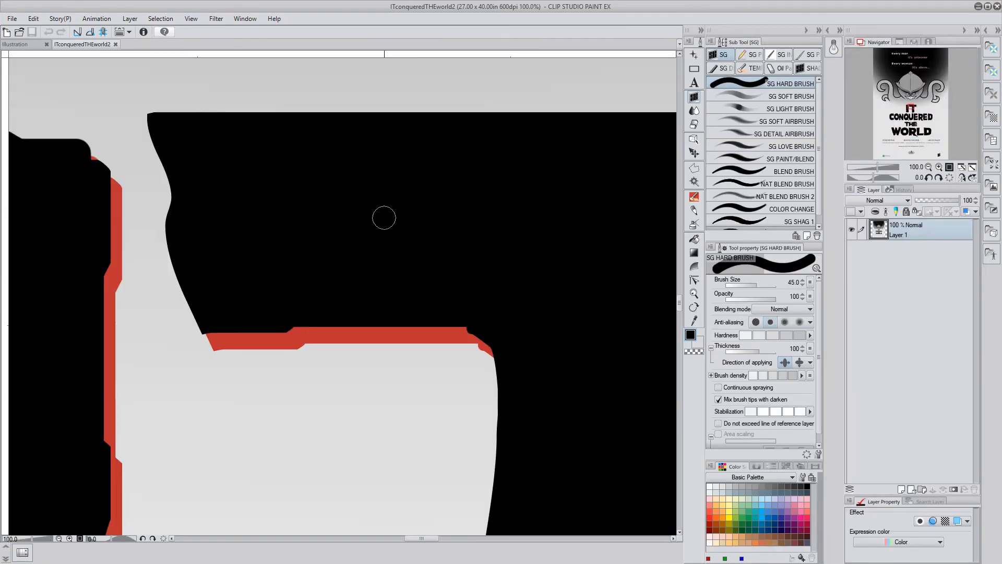
pyautogui.press('Tab')
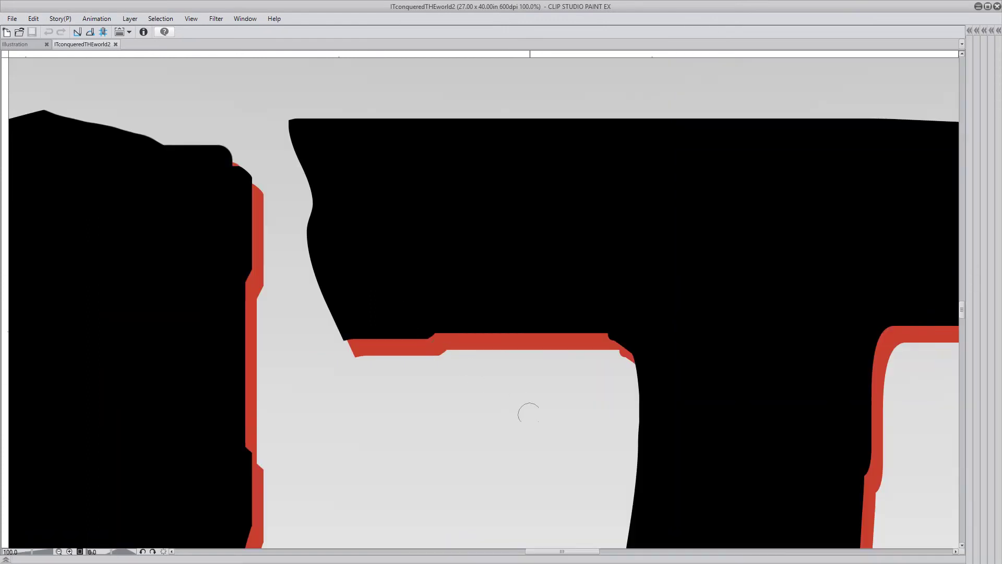
pyautogui.moveTo(524, 429)
pyautogui.mouseDown()
pyautogui.moveTo(527, 384)
pyautogui.moveTo(490, 266)
pyautogui.moveTo(369, 223)
pyautogui.moveTo(292, 313)
pyautogui.moveTo(548, 342)
pyautogui.moveTo(669, 340)
pyautogui.moveTo(497, 360)
pyautogui.mouseUp()
pyautogui.press('Tab')
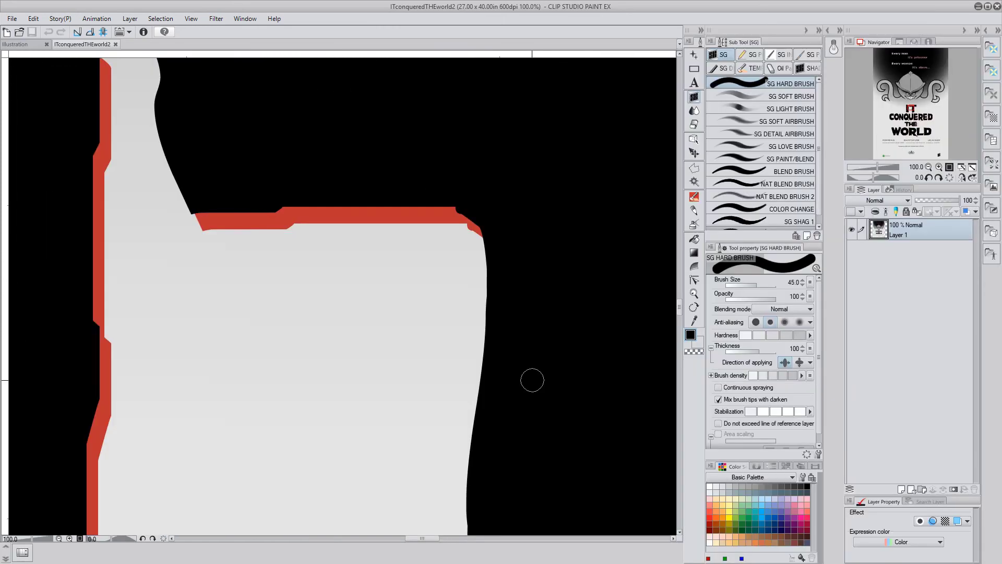
# View the poster at print size, return to 100%, then fit the whole poster to the window.
pyautogui.click(191, 19)
pyautogui.click(225, 135)
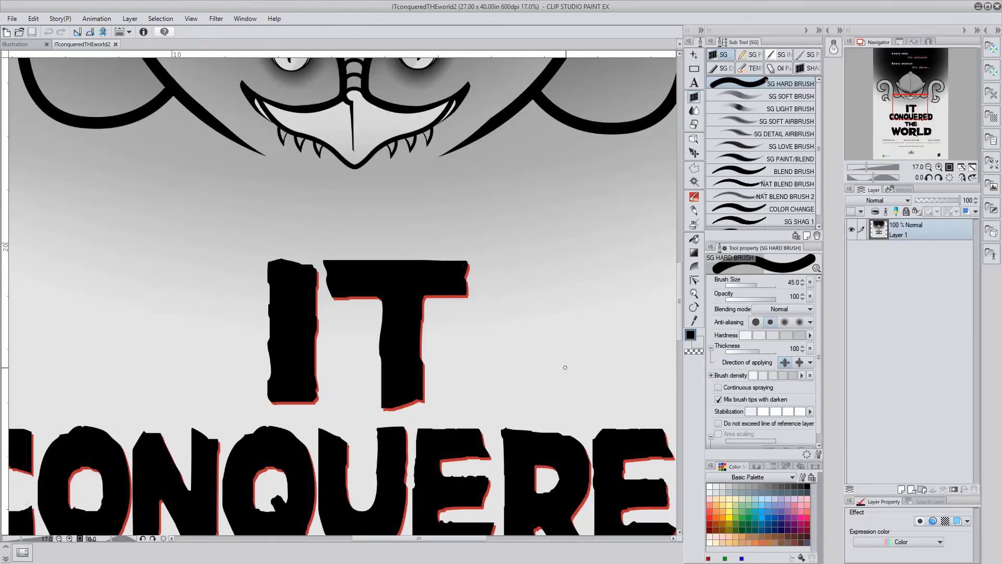
pyautogui.press('Tab')
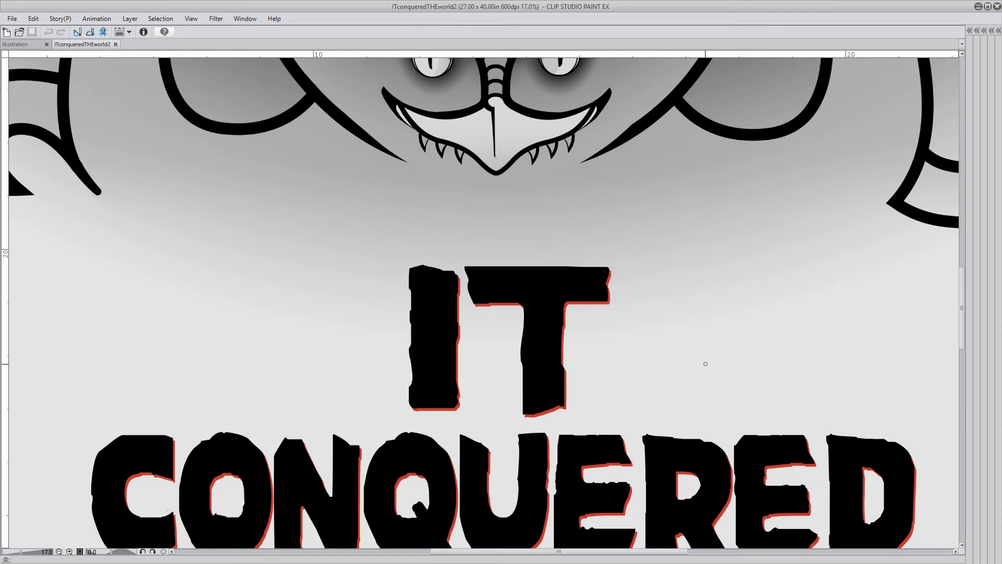
pyautogui.press('Tab')
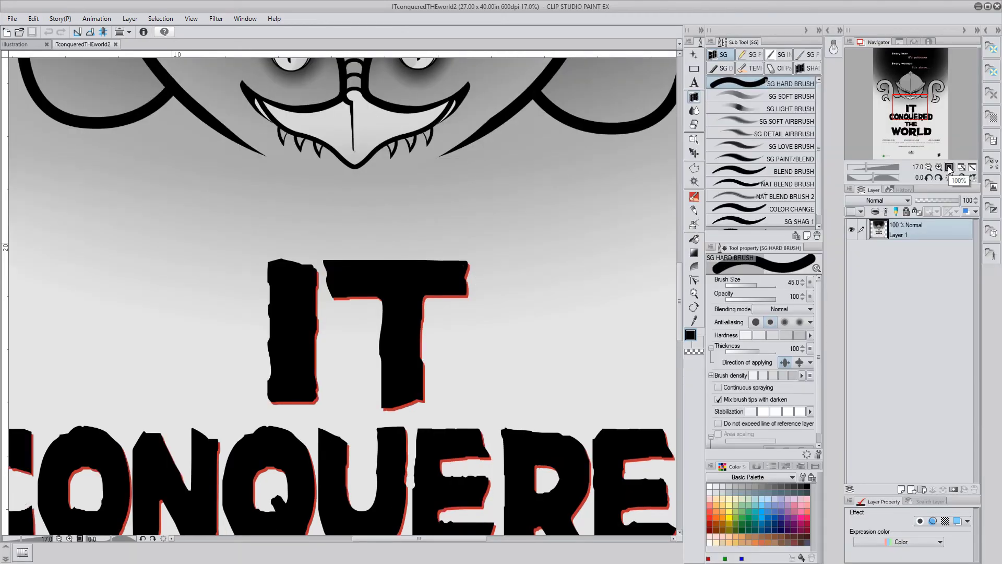
pyautogui.click(949, 167)
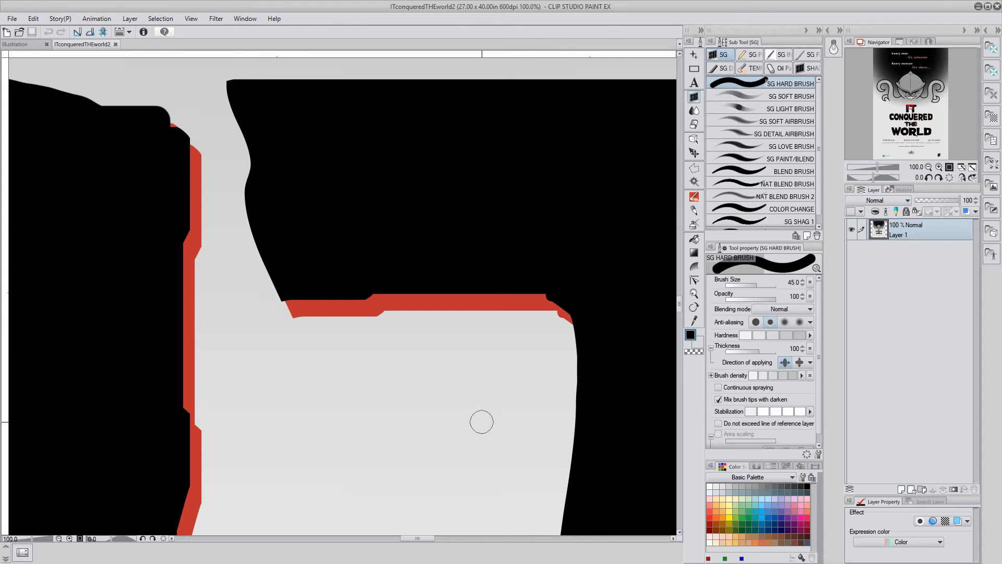
pyautogui.hotkey('ctrl', '0')
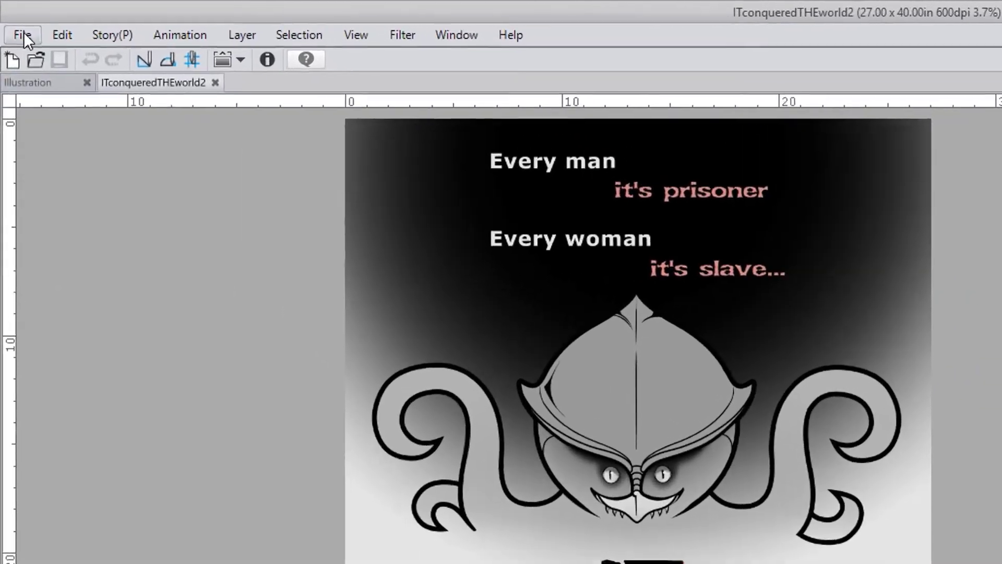
pyautogui.click(15, 23)
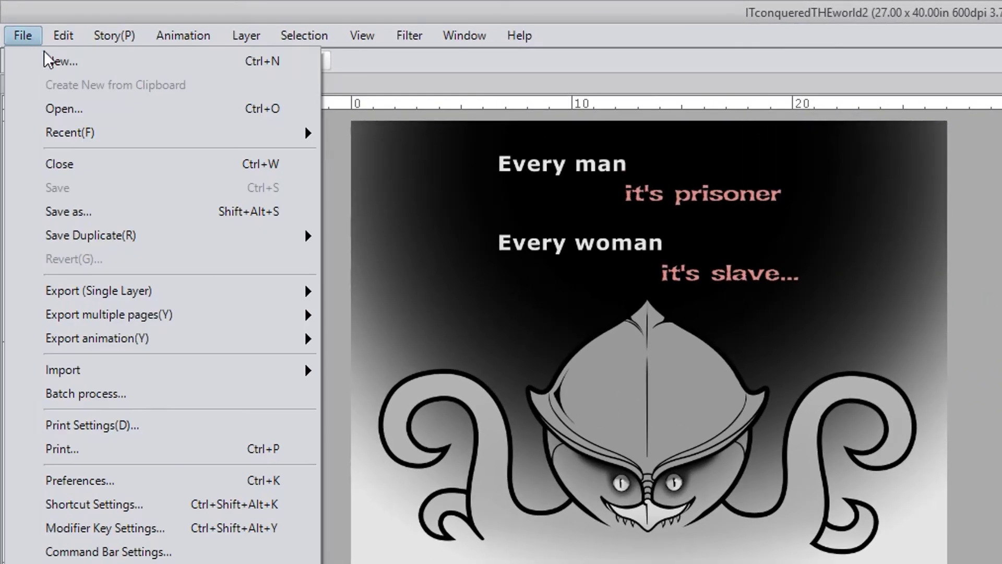
# Save the poster as ITconqueredTHEworld2.tif in Artwork, then try a JPEG Save as and cancel it.
pyautogui.click(83, 212)
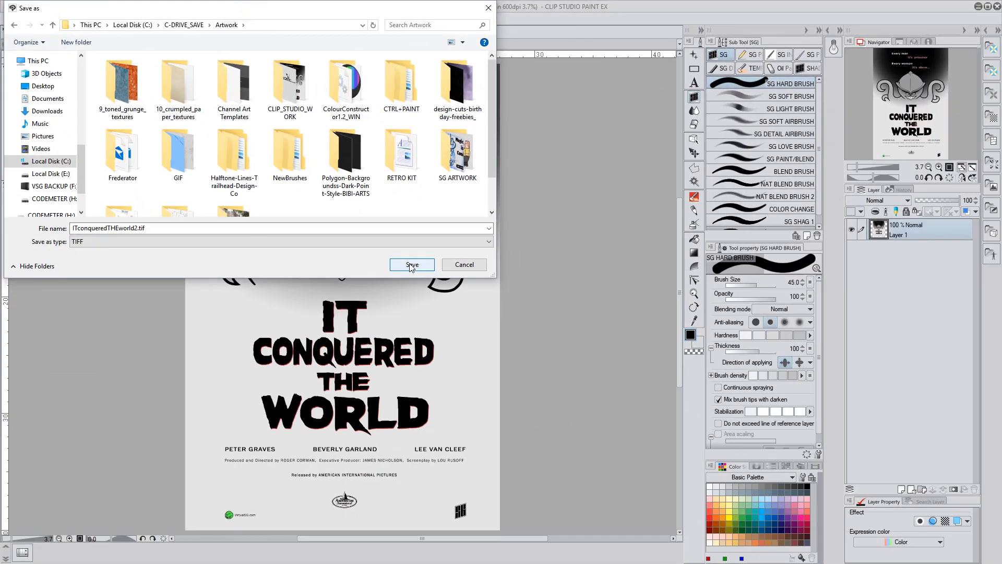
pyautogui.click(550, 354)
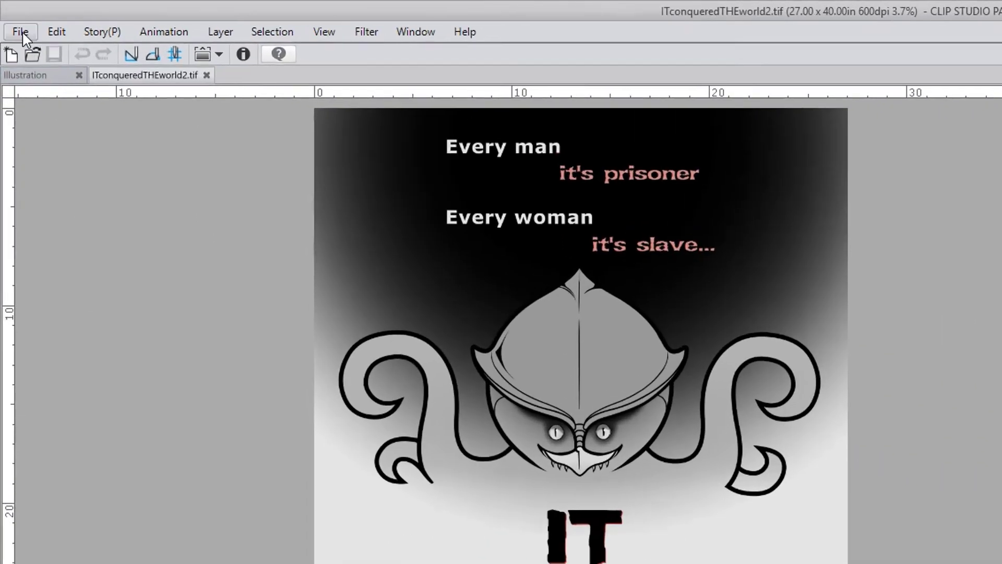
pyautogui.click(11, 18)
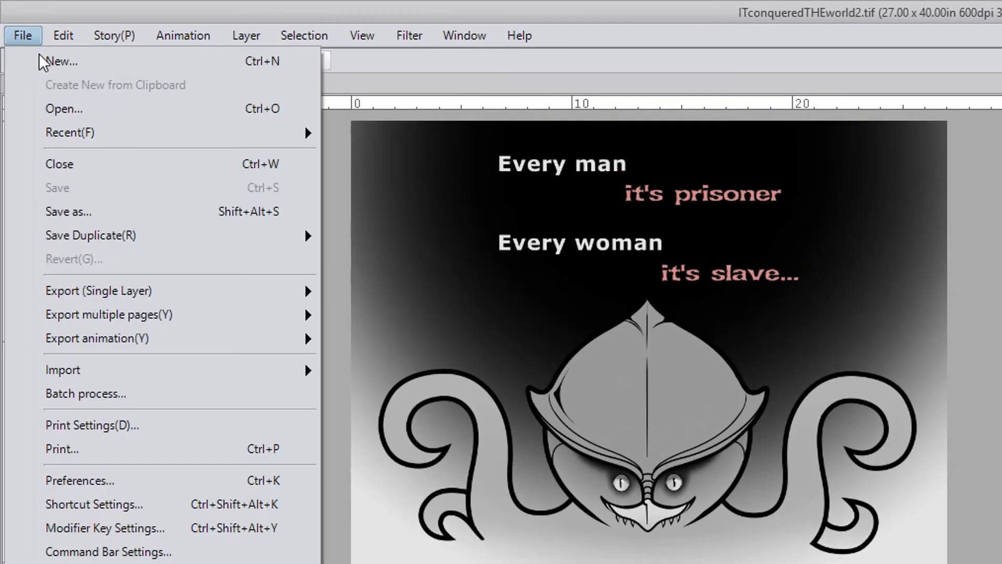
pyautogui.click(73, 212)
pyautogui.click(373, 459)
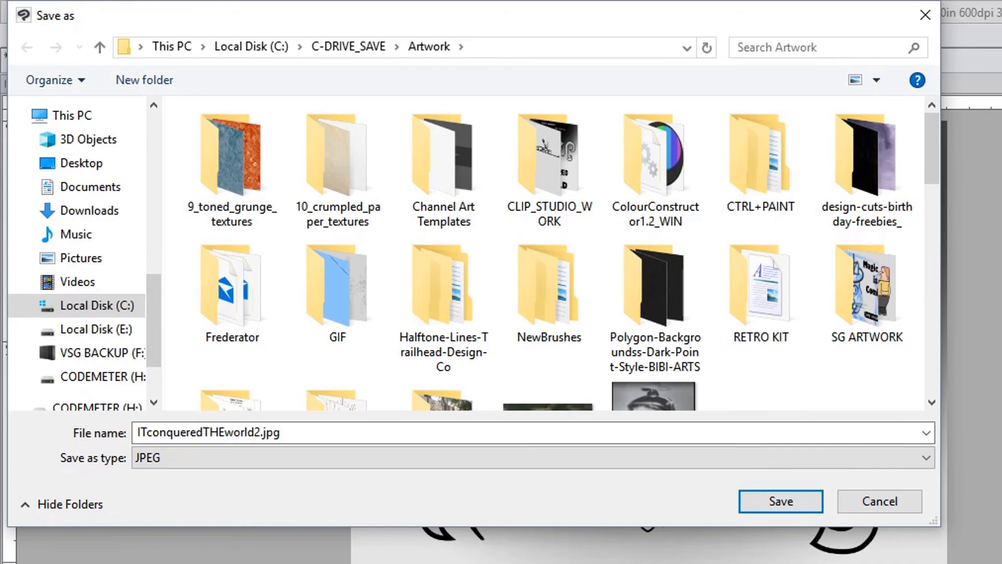
pyautogui.press('Escape')
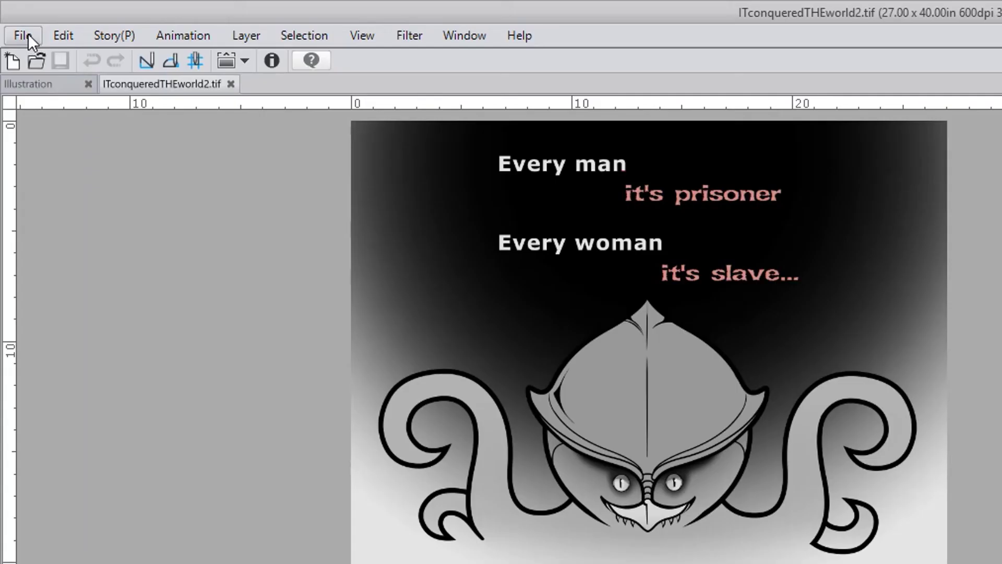
# Begin a .jpg export with Specify output size chosen and units set to px.
pyautogui.click(23, 35)
pyautogui.moveTo(94, 293)
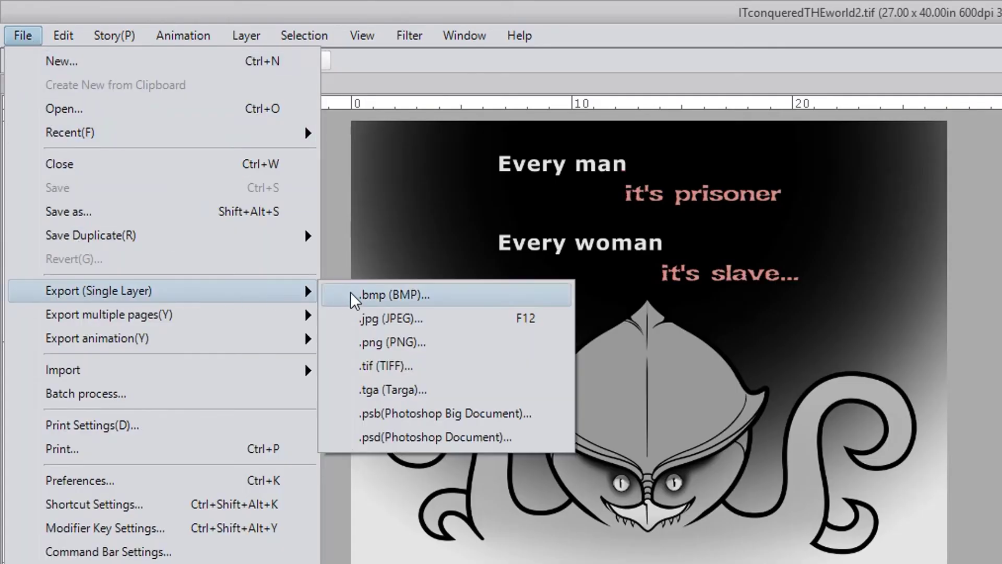
pyautogui.click(395, 321)
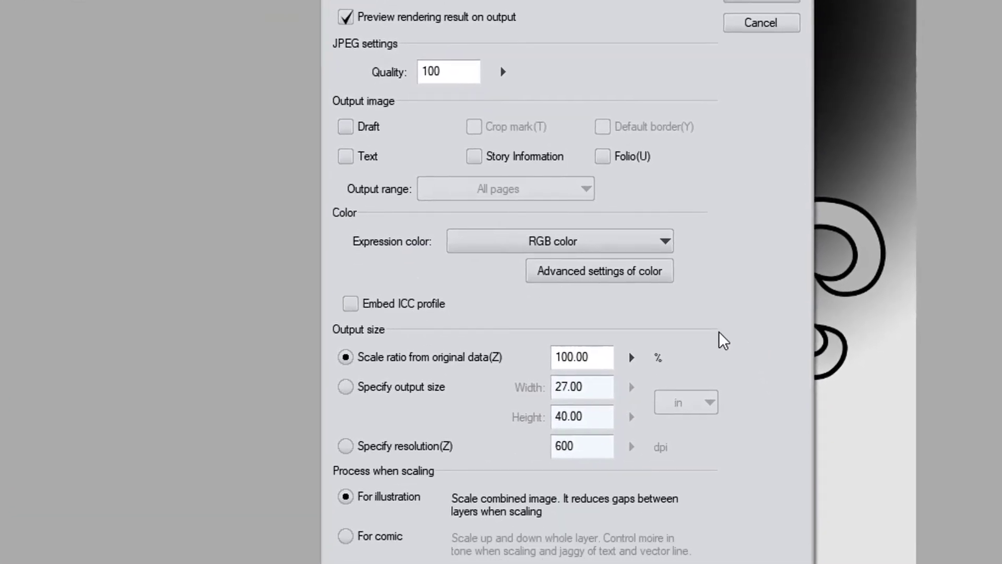
pyautogui.click(346, 388)
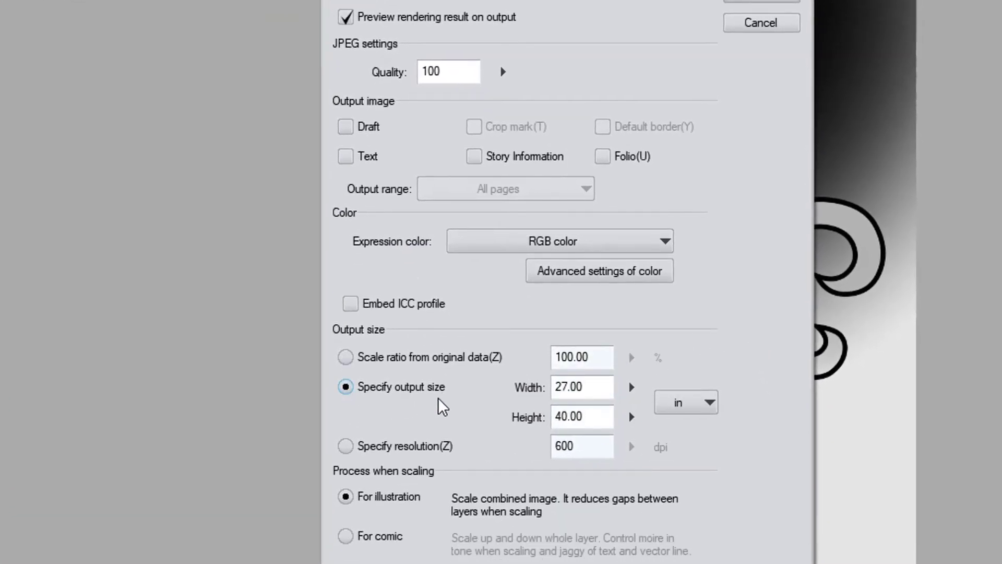
pyautogui.click(699, 405)
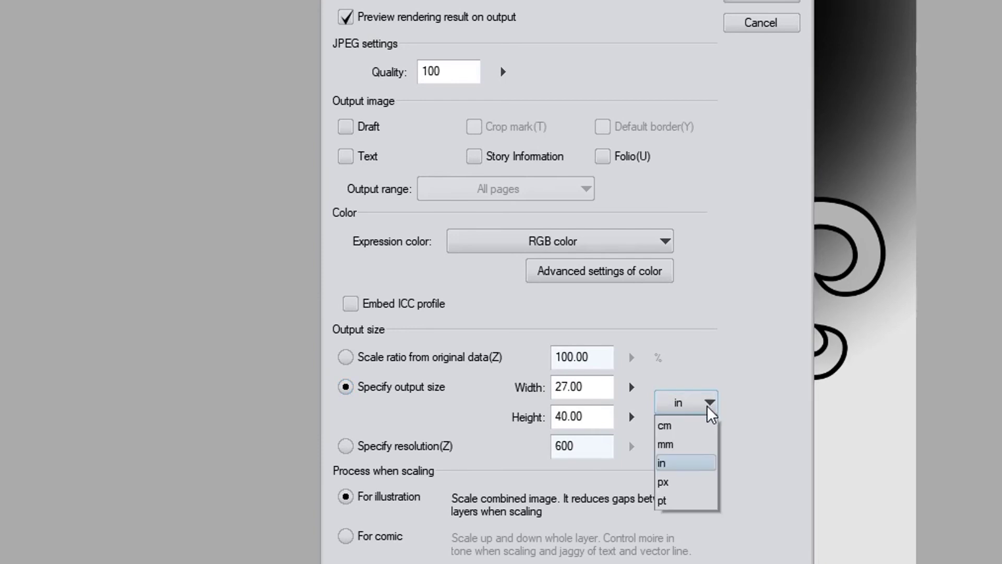
pyautogui.click(680, 487)
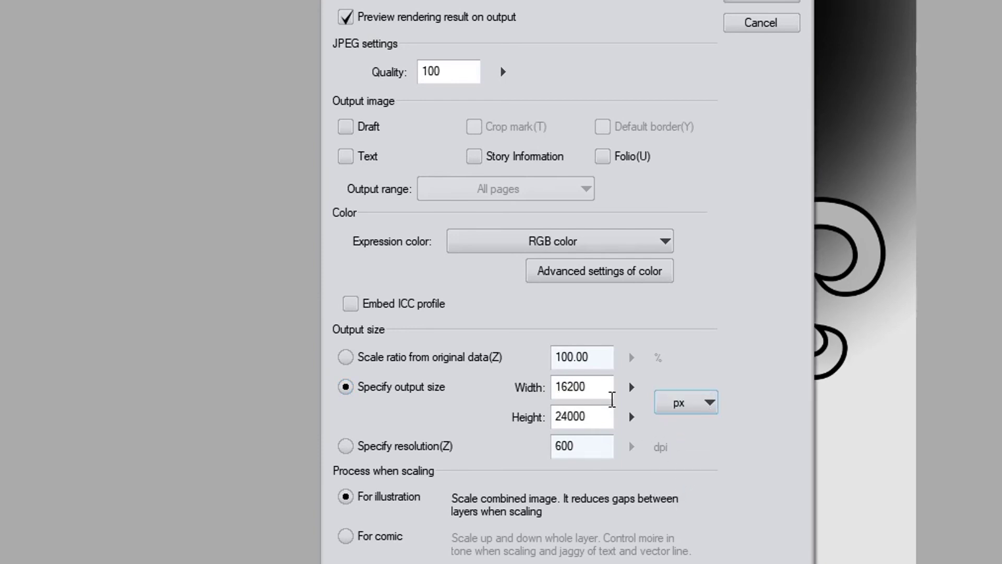
# Change the output width from 16200 to 900, then to 500, giving 500 × 741 px.
pyautogui.doubleClick(586, 384)
pyautogui.press('Tab')
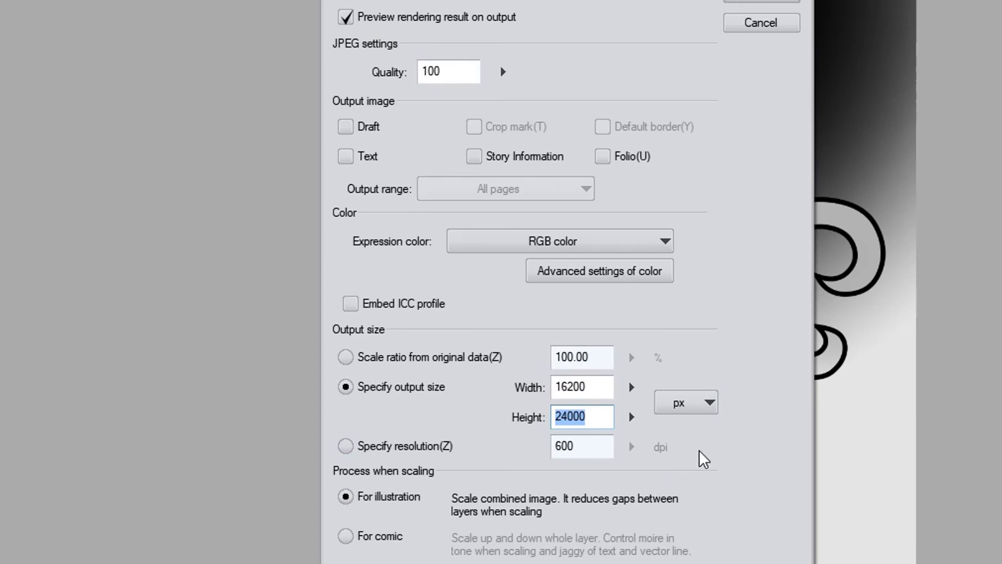
pyautogui.moveTo(598, 386); pyautogui.dragTo(554, 391)
pyautogui.write('900')
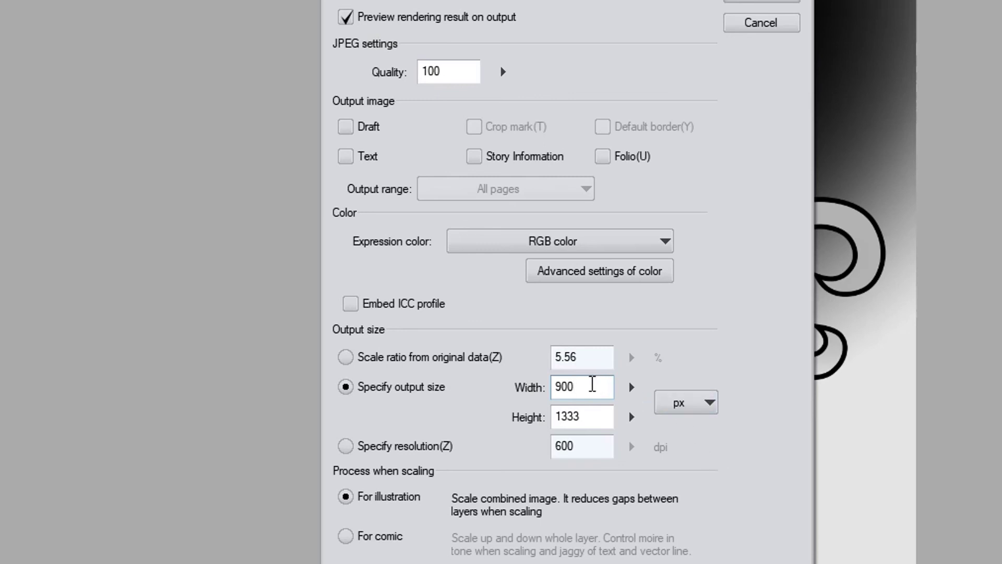
pyautogui.moveTo(592, 385); pyautogui.dragTo(542, 392)
pyautogui.write('500')
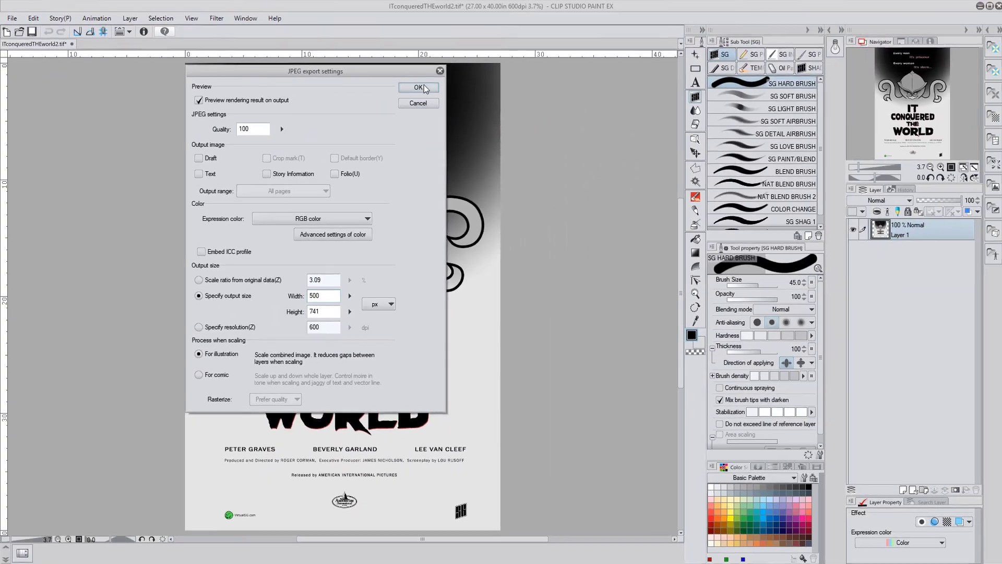
# Accept the 500 × 741 px JPEG export settings to render the poster.
pyautogui.click(628, 34)
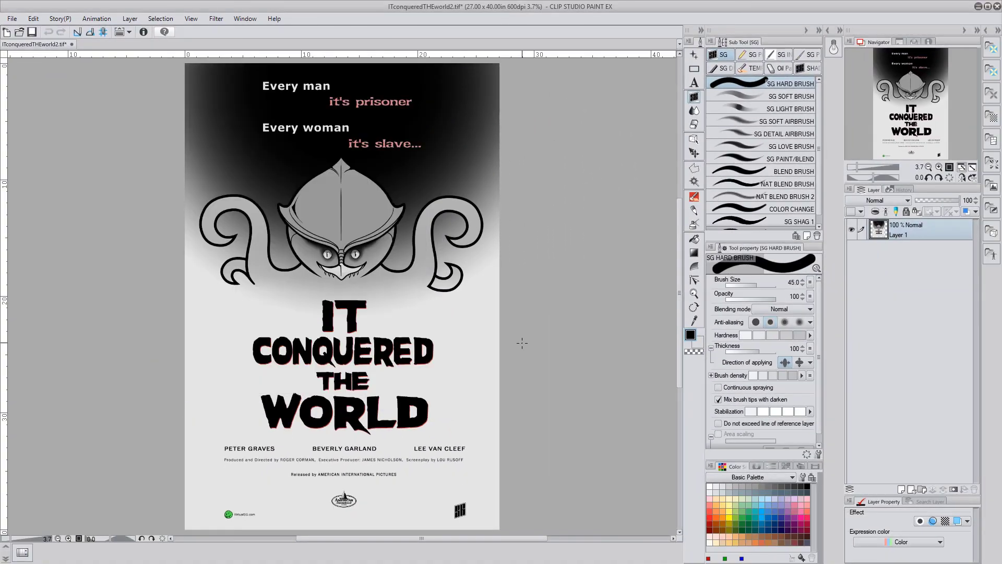